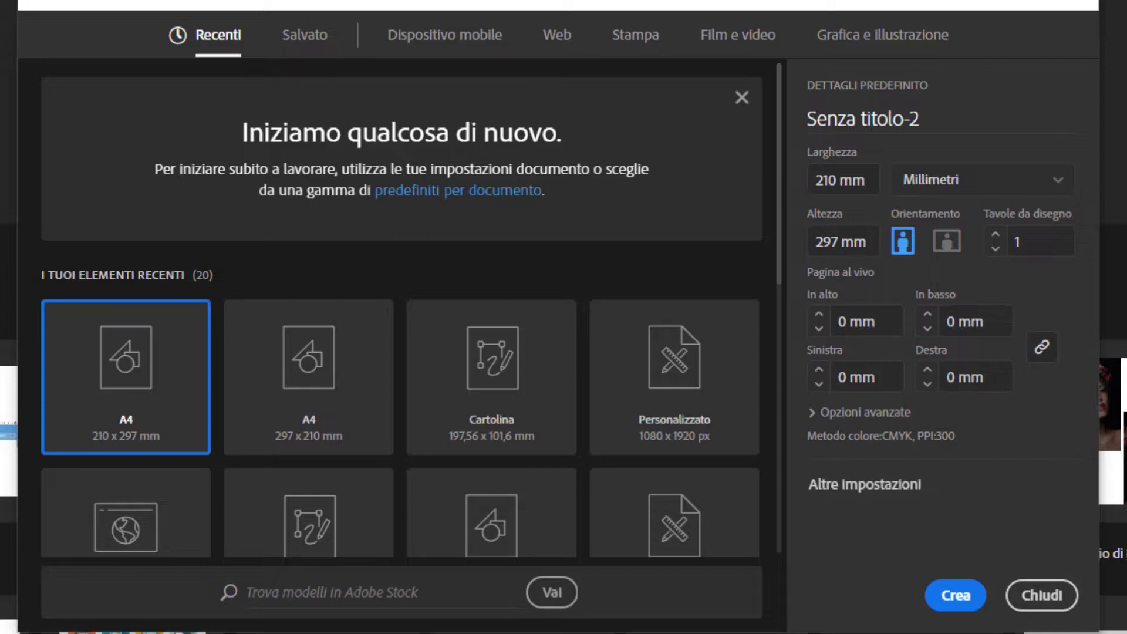
Create a new 1080 × 1080 px document with units set to Pixel
{"action": "left_click", "coordinate": [944, 185]}
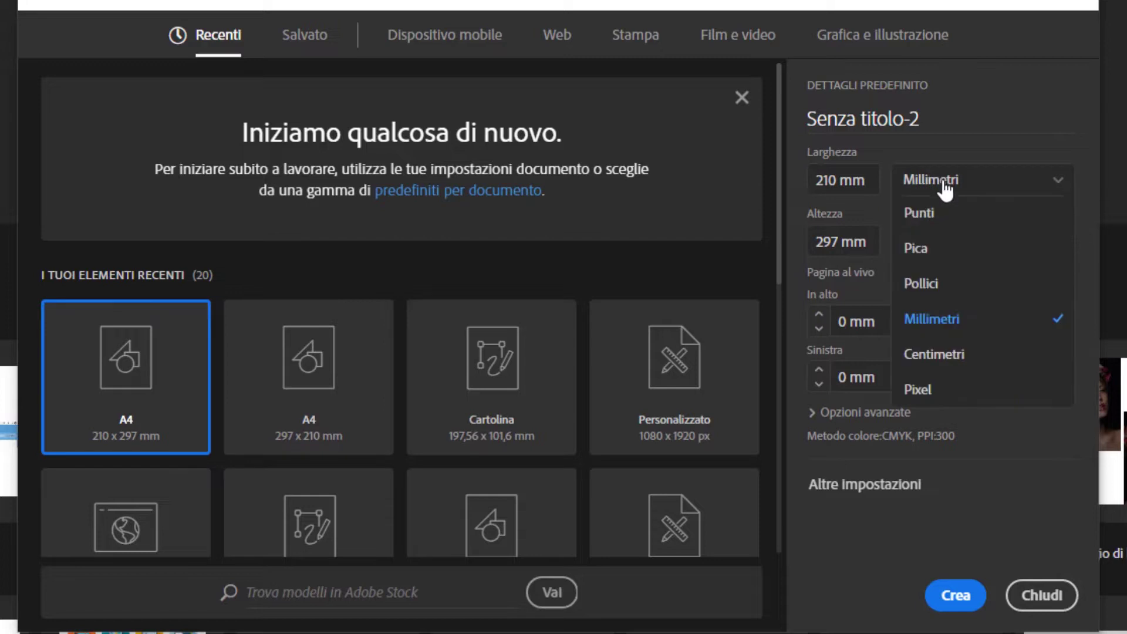
{"action": "left_click", "coordinate": [963, 392]}
{"action": "left_click", "coordinate": [852, 181]}
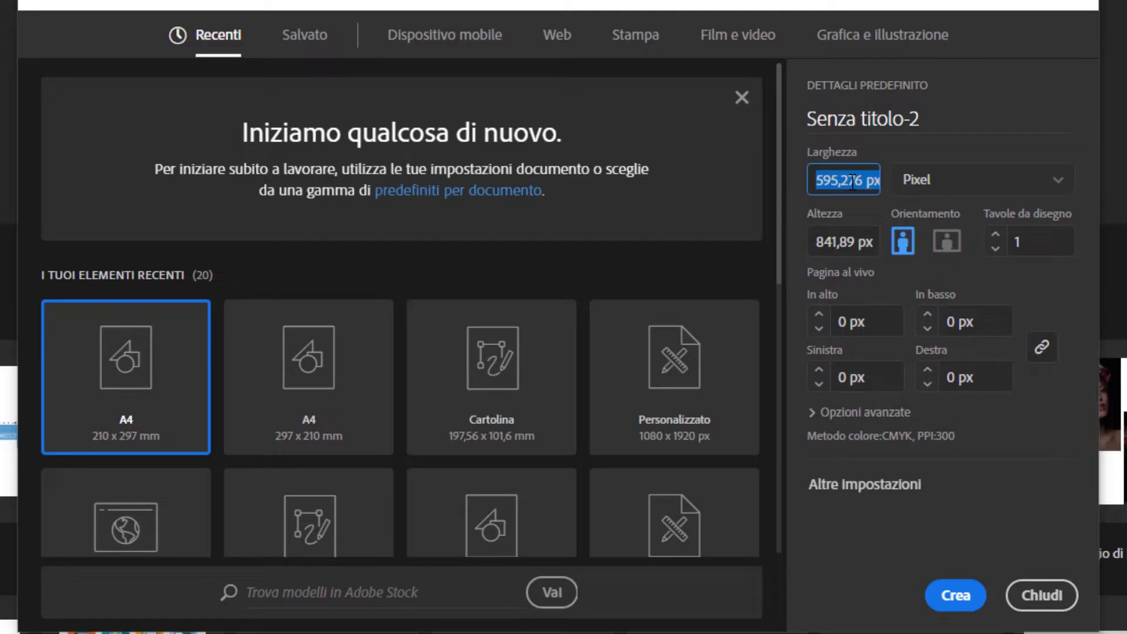
{"action": "type", "text": "1080"}
{"action": "key", "text": "Tab"}
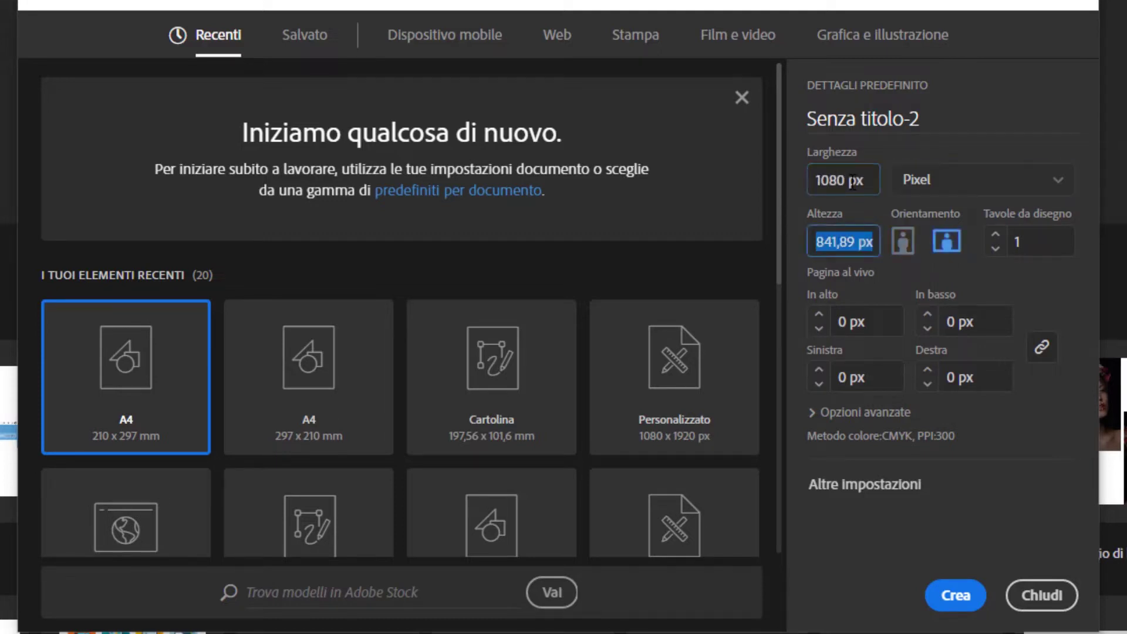
{"action": "type", "text": "1080"}
{"action": "left_click", "coordinate": [956, 595]}
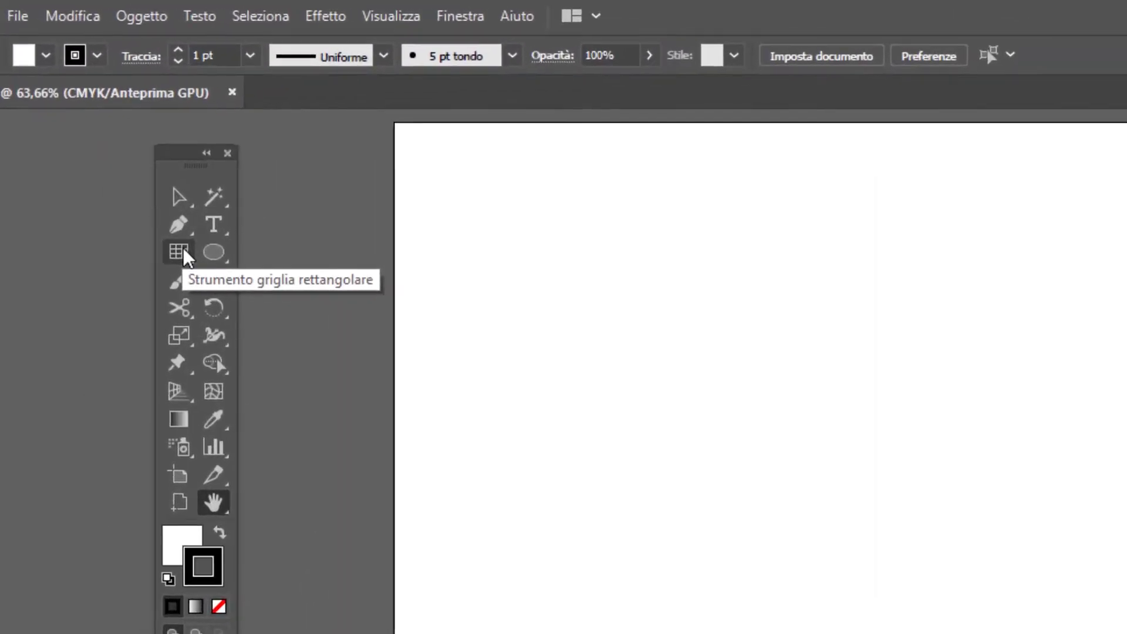
Draw a 1080 × 1080 px rectangular grid with 30 dividers each way, aligned to the artboard
{"action": "left_click", "coordinate": [182, 248]}
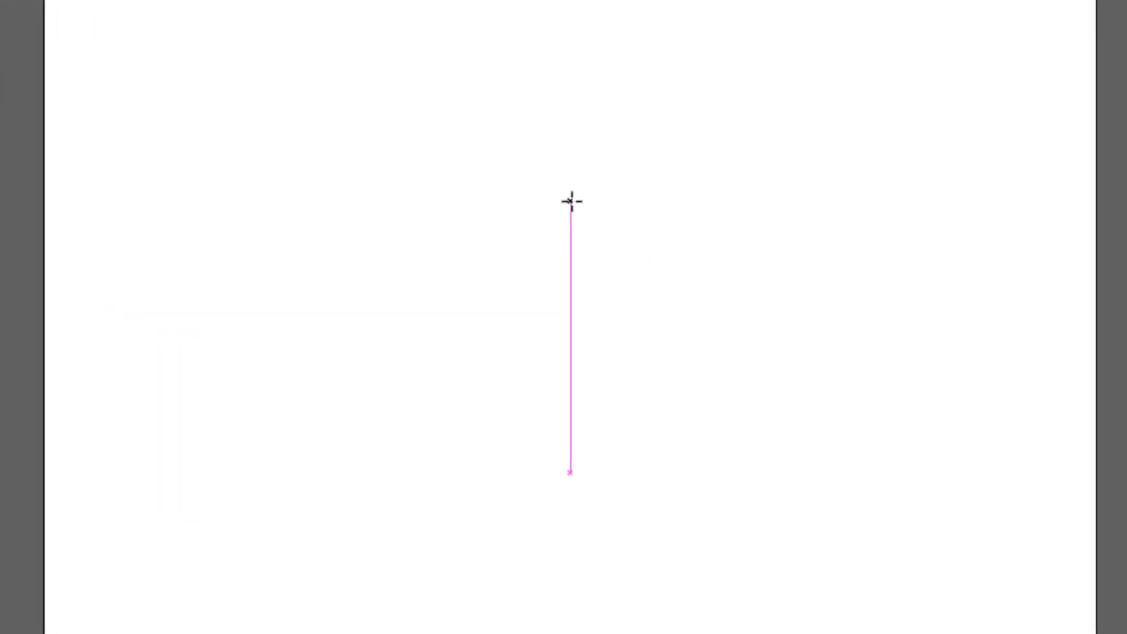
{"action": "left_click", "coordinate": [566, 196]}
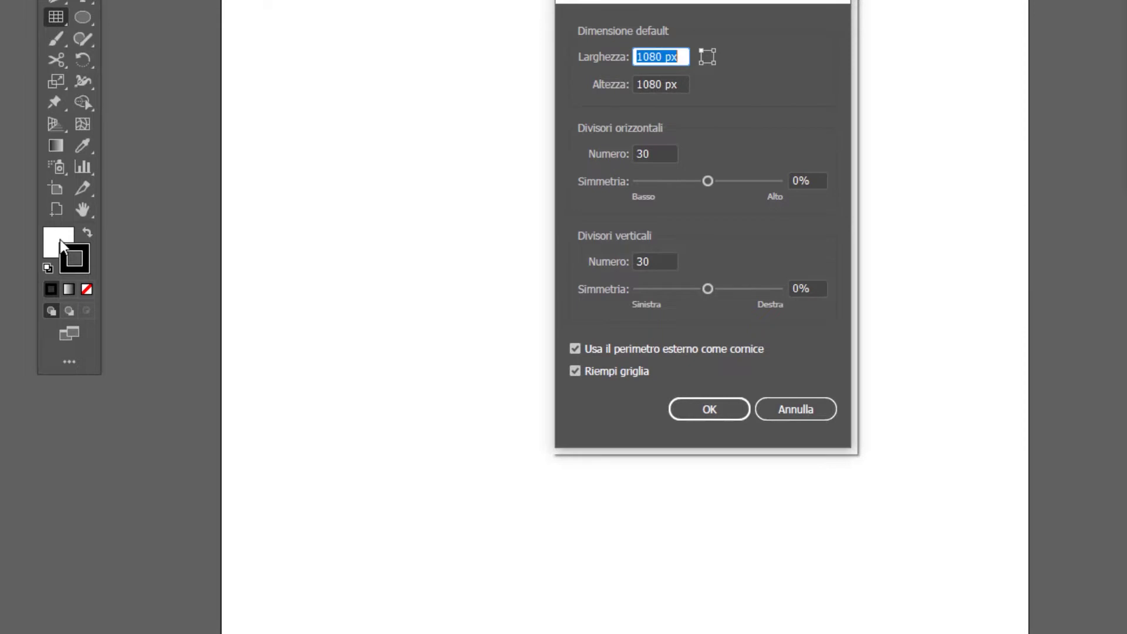
{"action": "left_click", "coordinate": [709, 409]}
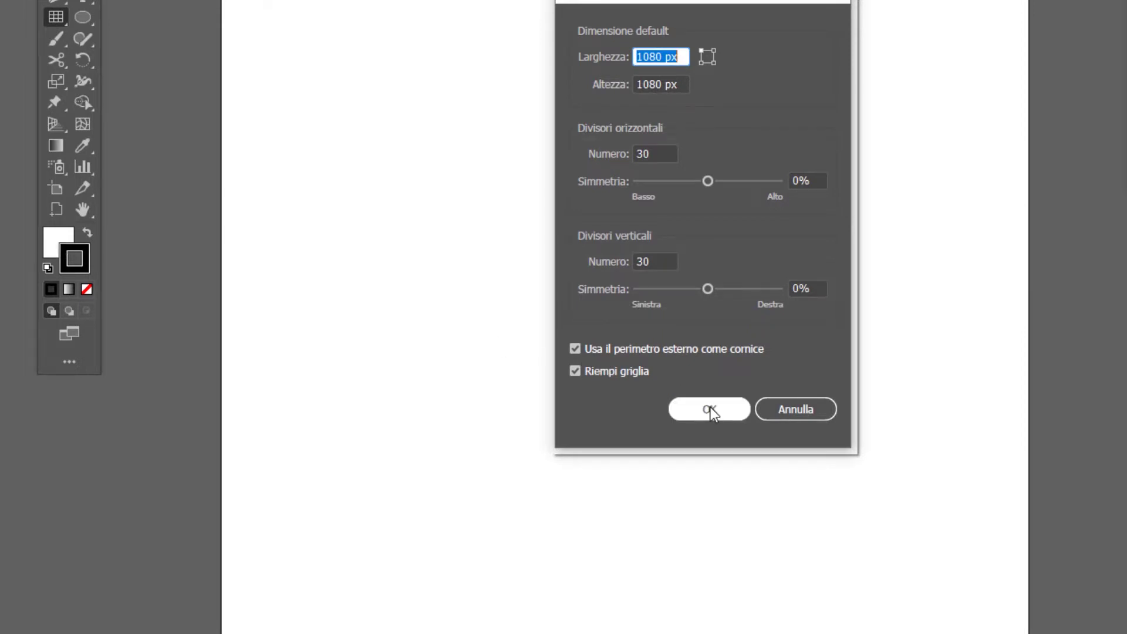
{"action": "left_click_drag", "start_coordinate": [714, 415], "coordinate": [479, 217]}
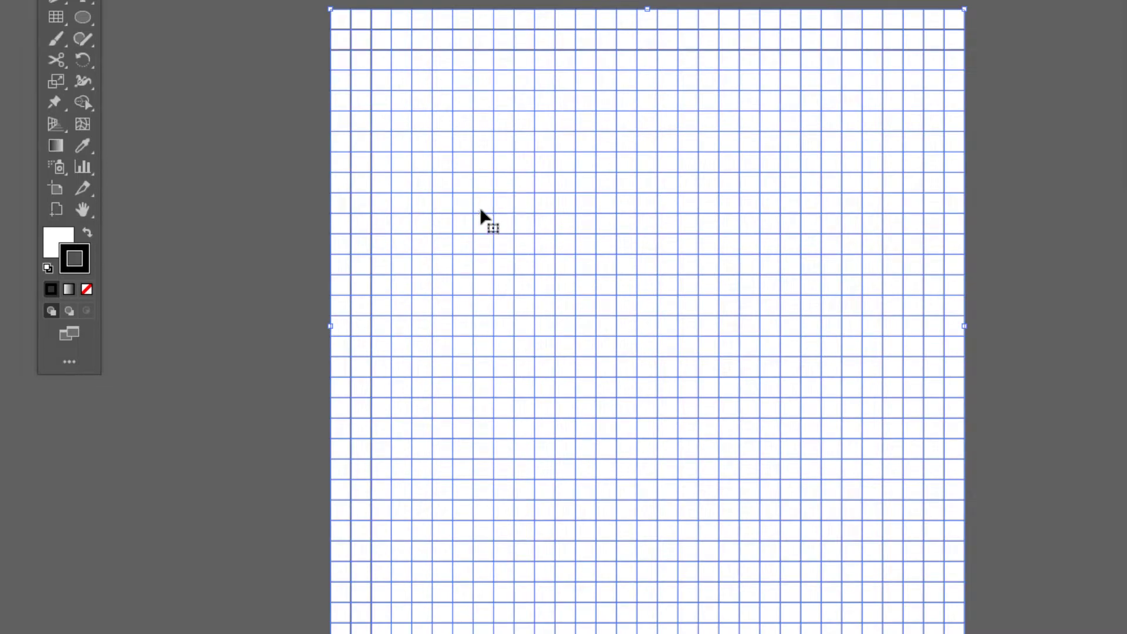
Scale the grid non-uniformly to 100% horizontal and 86.602% vertical
{"action": "right_click", "coordinate": [516, 190]}
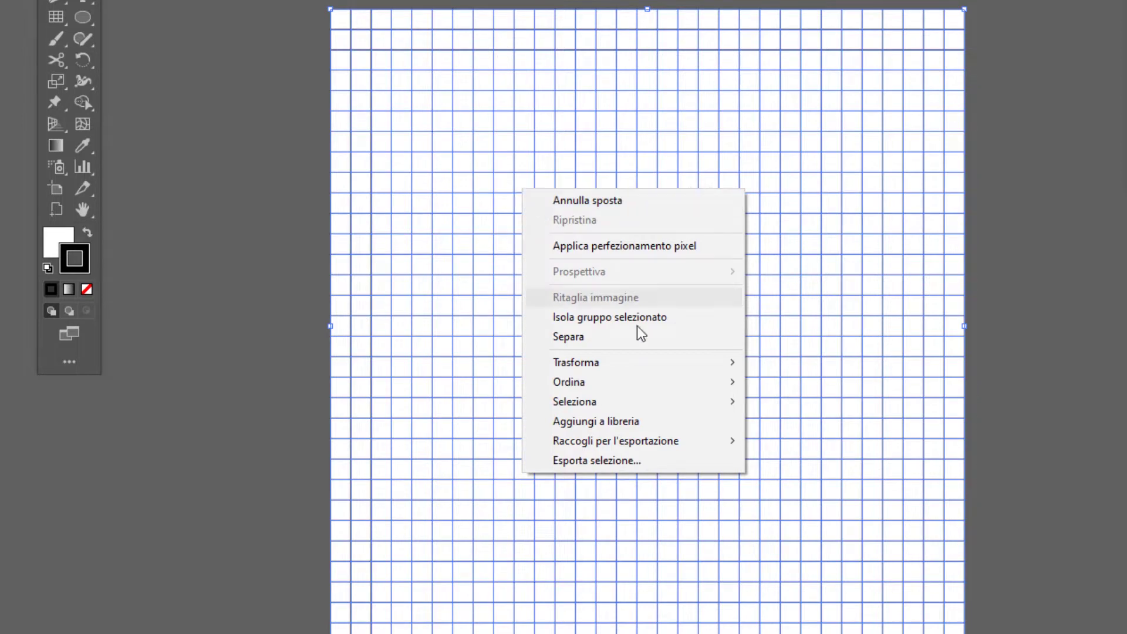
{"action": "mouse_move", "coordinate": [576, 361]}
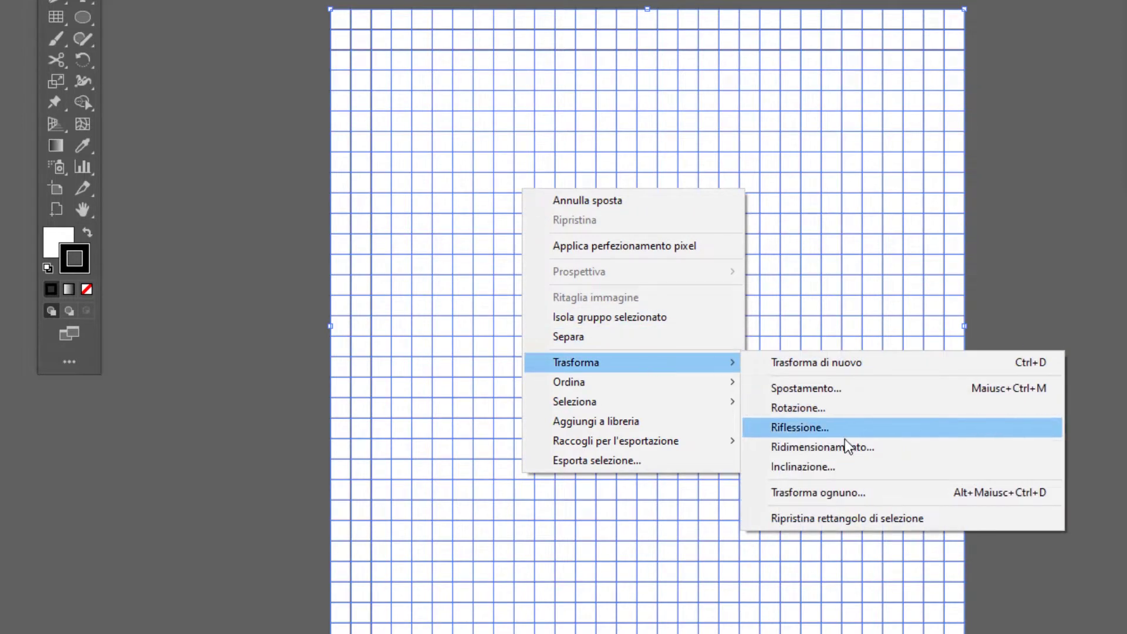
{"action": "left_click", "coordinate": [844, 446]}
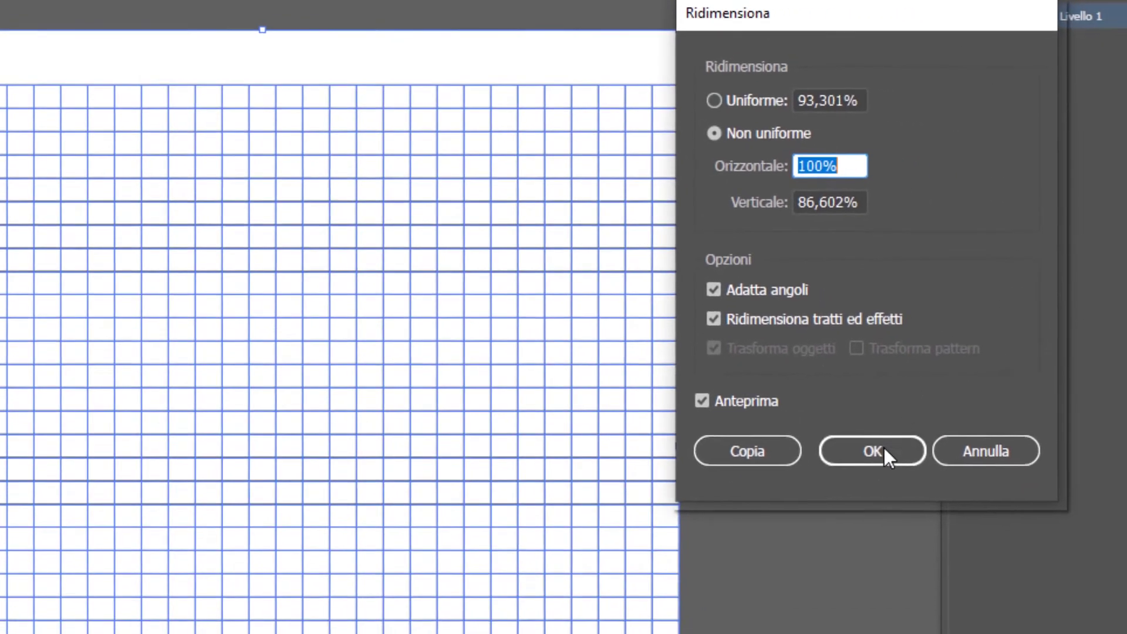
{"action": "left_click", "coordinate": [878, 449]}
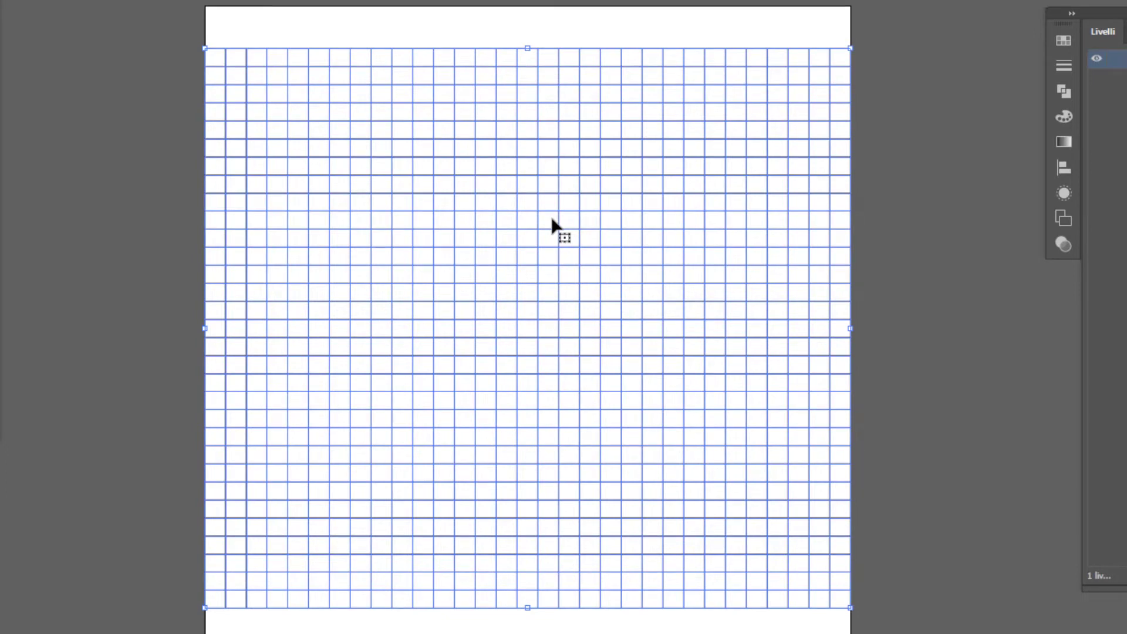
Apply a 30° shear on the horizontal axis to the grid
{"action": "right_click", "coordinate": [552, 219]}
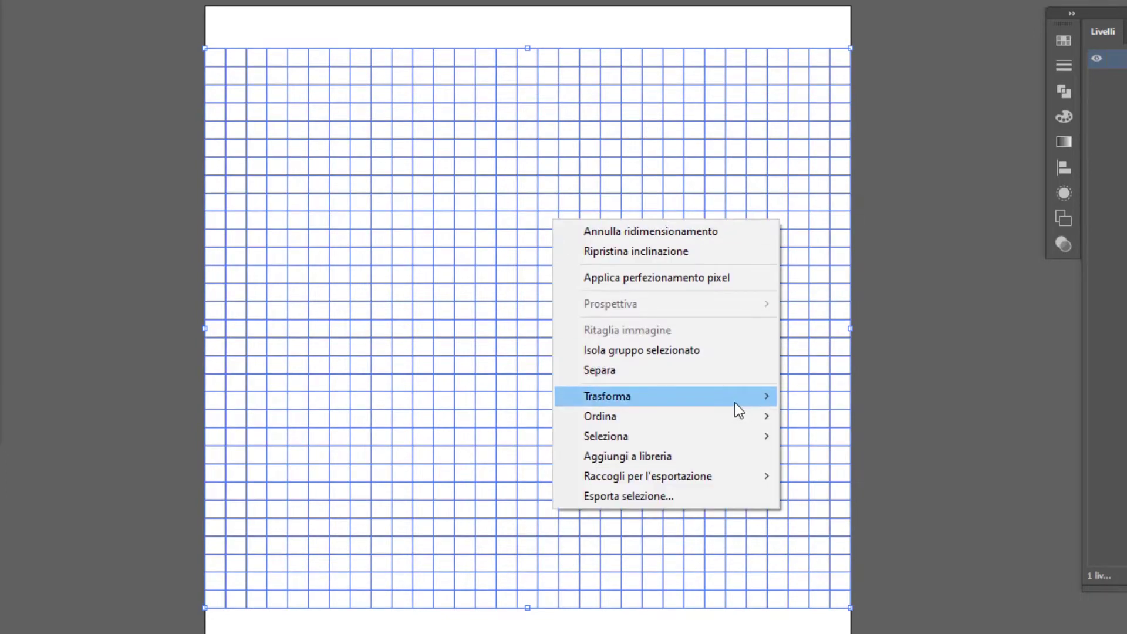
{"action": "mouse_move", "coordinate": [607, 396]}
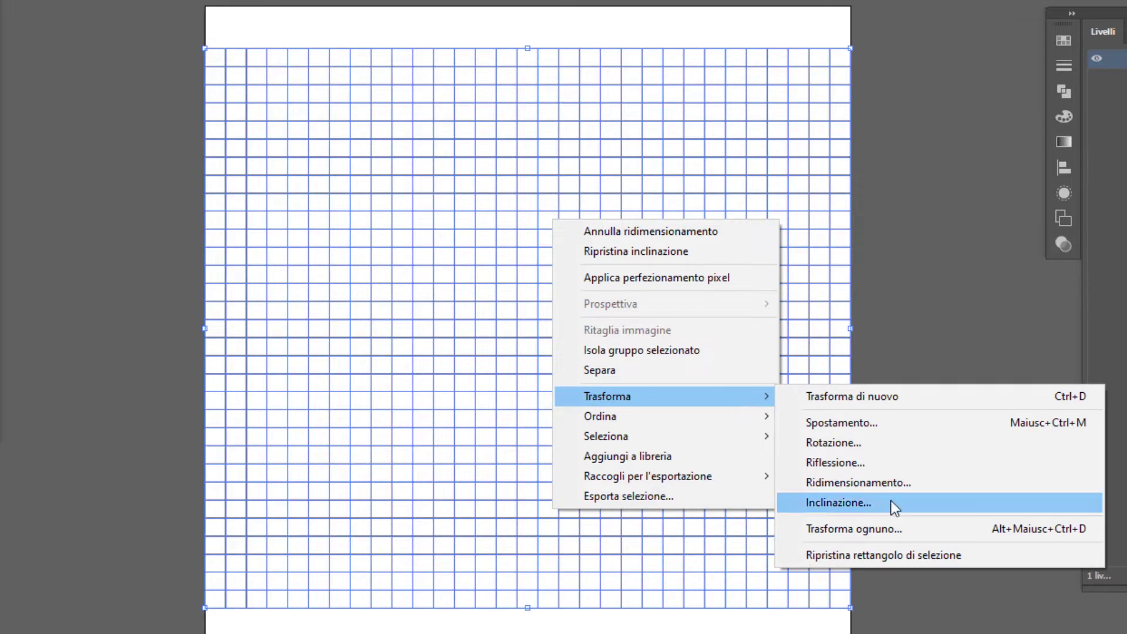
{"action": "left_click", "coordinate": [890, 500]}
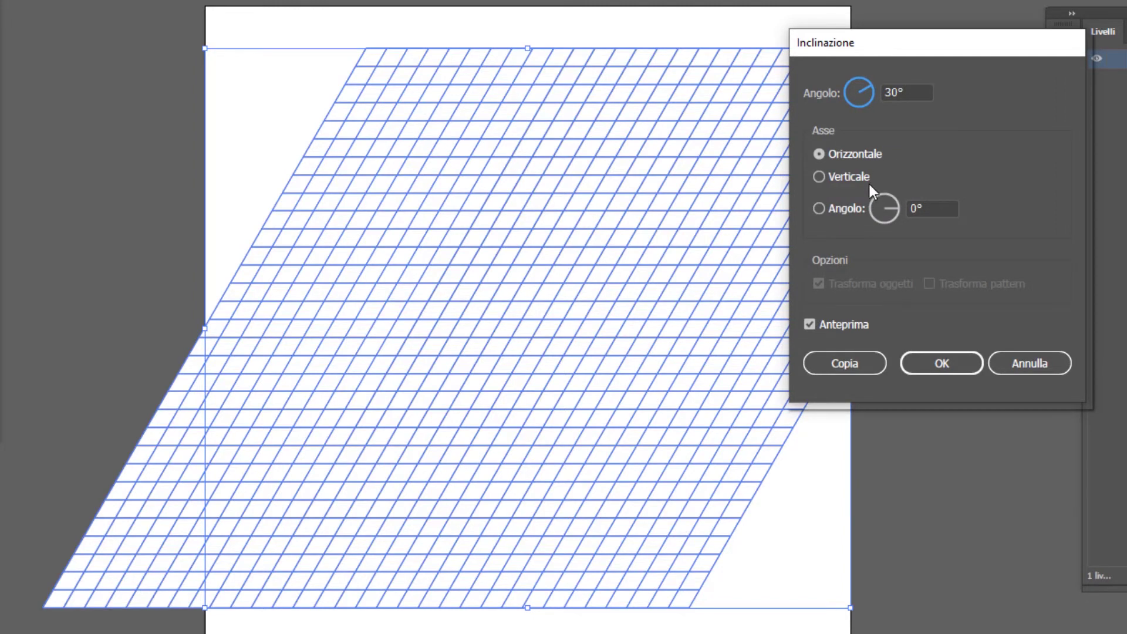
{"action": "left_click", "coordinate": [945, 364]}
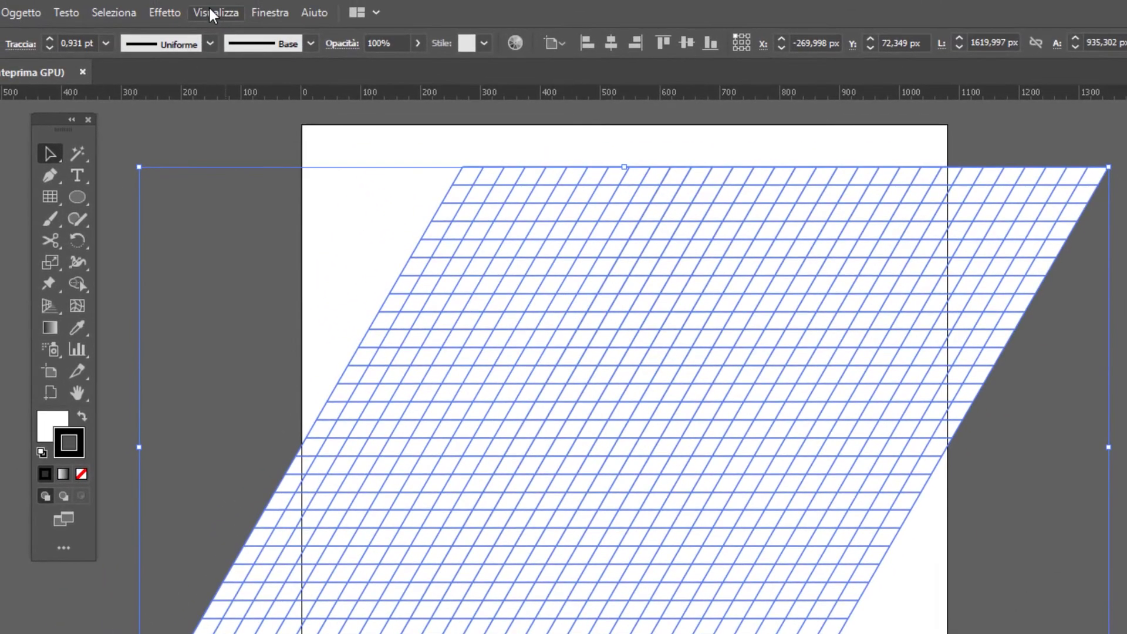
Enable pixel snapping and rotate the grid −30° into an isometric diamond
{"action": "left_click", "coordinate": [210, 8]}
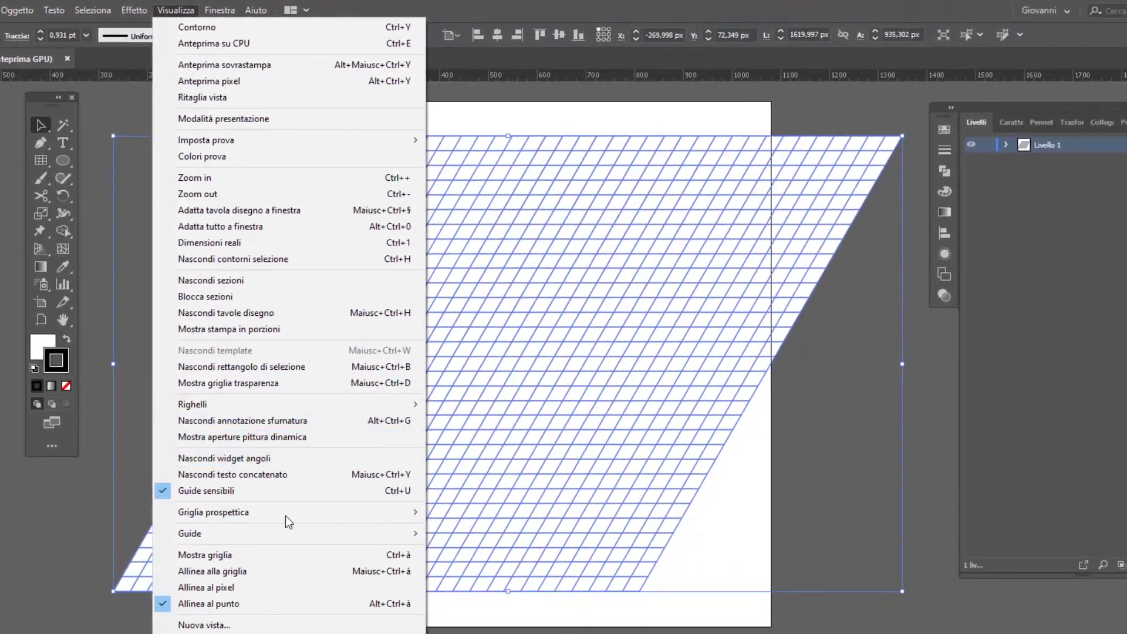
{"action": "left_click", "coordinate": [236, 587]}
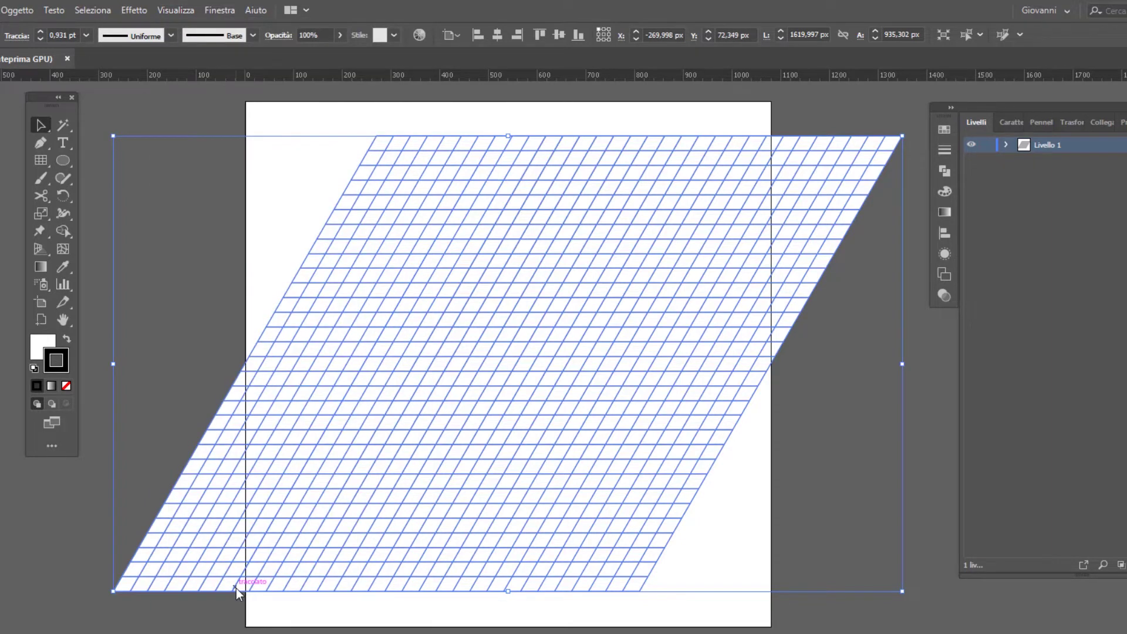
{"action": "right_click", "coordinate": [502, 328]}
{"action": "mouse_move", "coordinate": [592, 469]}
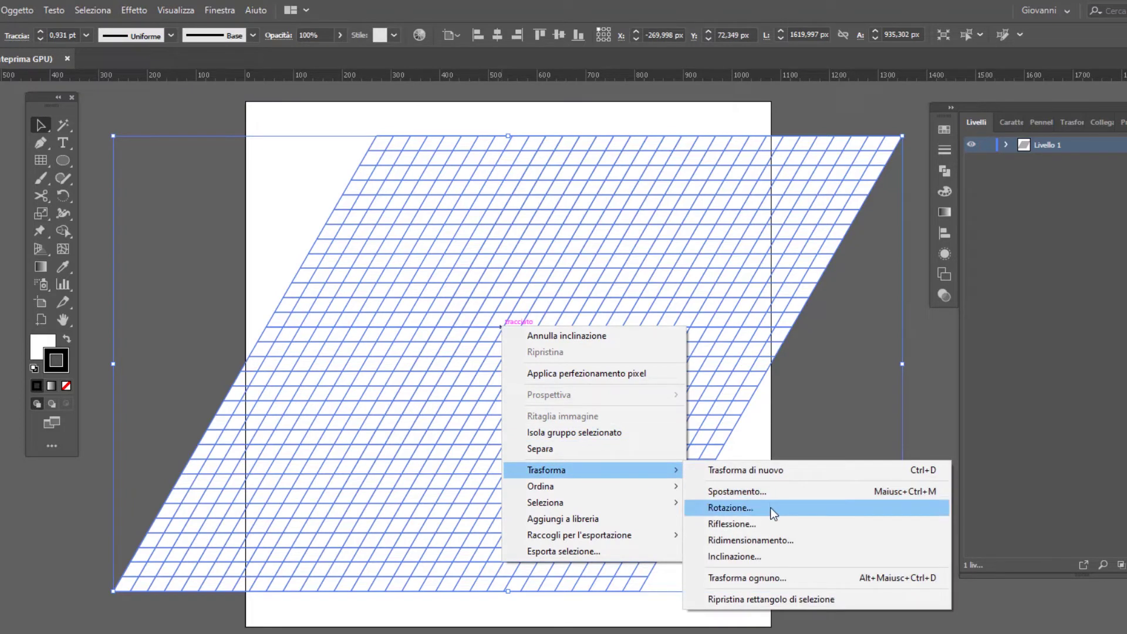
{"action": "left_click", "coordinate": [770, 507]}
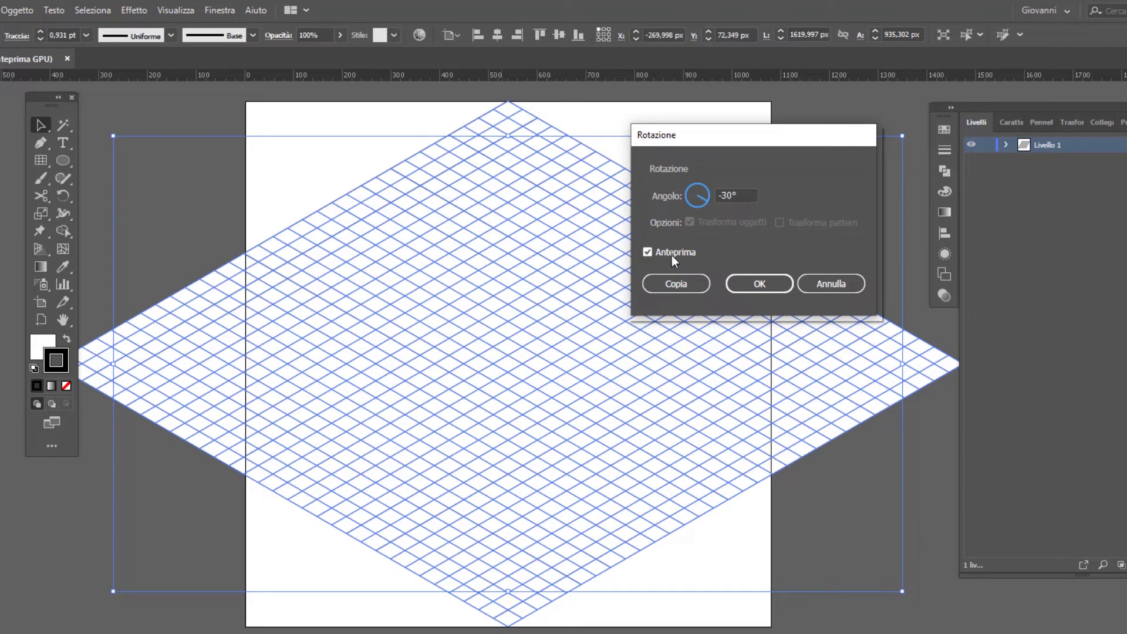
{"action": "left_click_drag", "start_coordinate": [743, 144], "coordinate": [885, 145]}
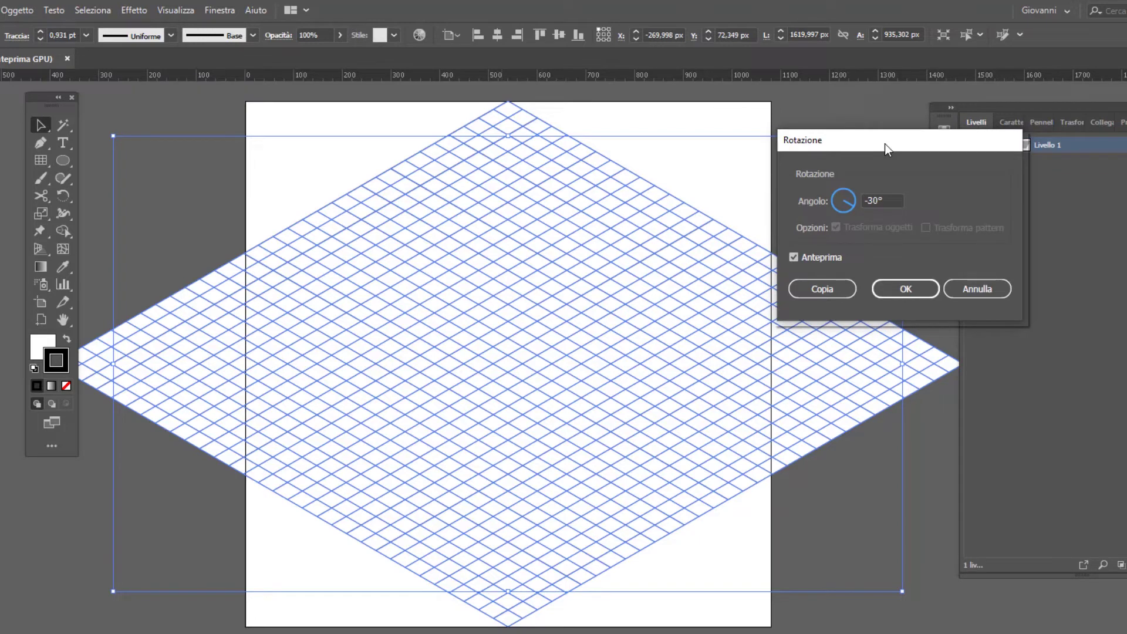
{"action": "left_click", "coordinate": [917, 287]}
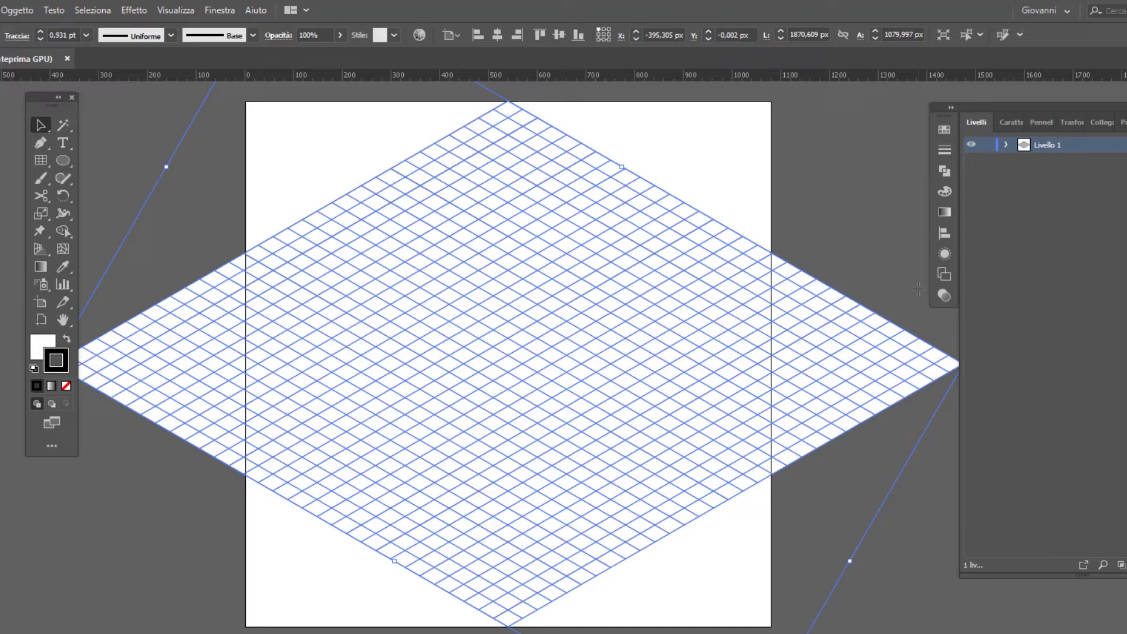
Shift-scale the grid to about 3073 × 1774 px, past every artboard edge
{"action": "scroll", "coordinate": [554, 353], "scroll_direction": "left", "scroll_amount": 2}
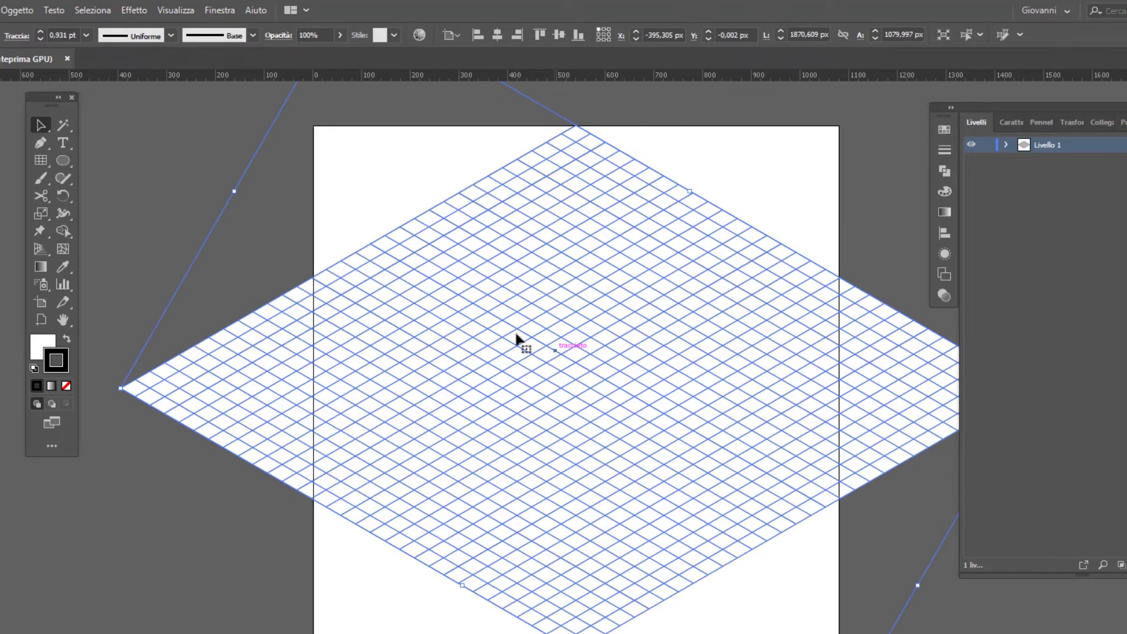
{"action": "scroll", "coordinate": [412, 327], "scroll_direction": "down", "scroll_amount": 3}
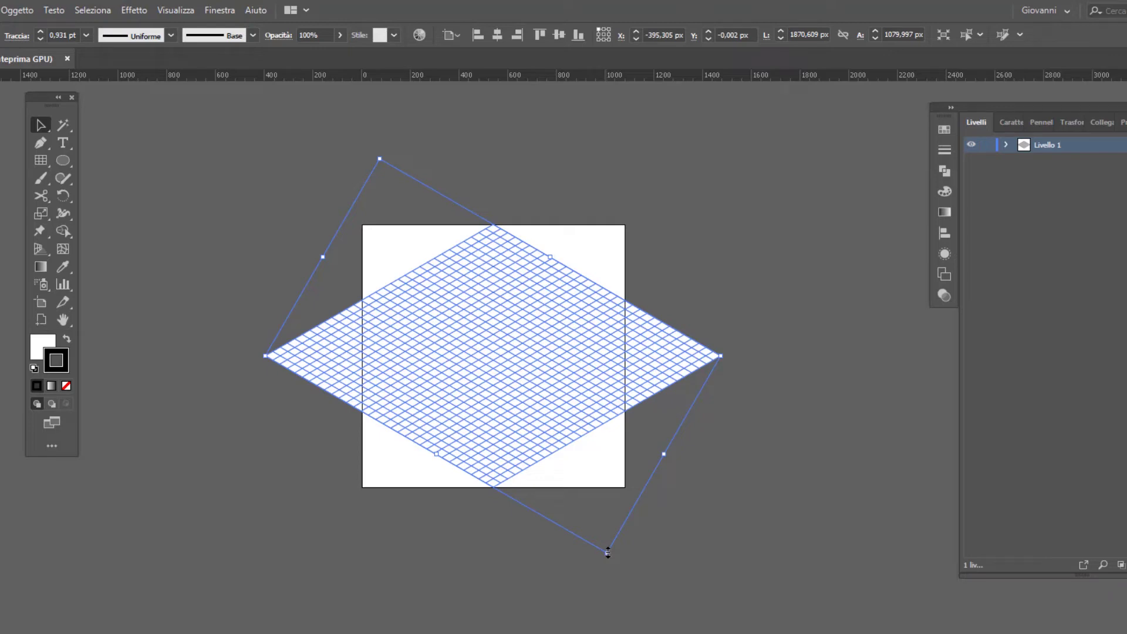
{"action": "left_click_drag", "start_coordinate": [608, 551], "coordinate": [666, 633]}
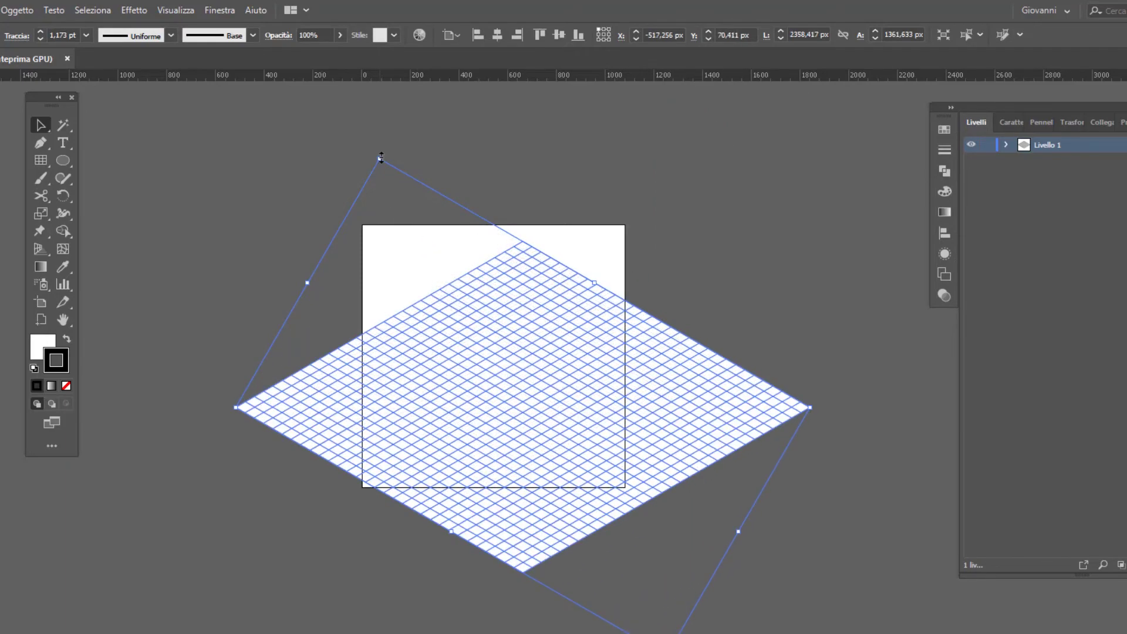
{"action": "left_click_drag", "start_coordinate": [382, 153], "coordinate": [339, 110]}
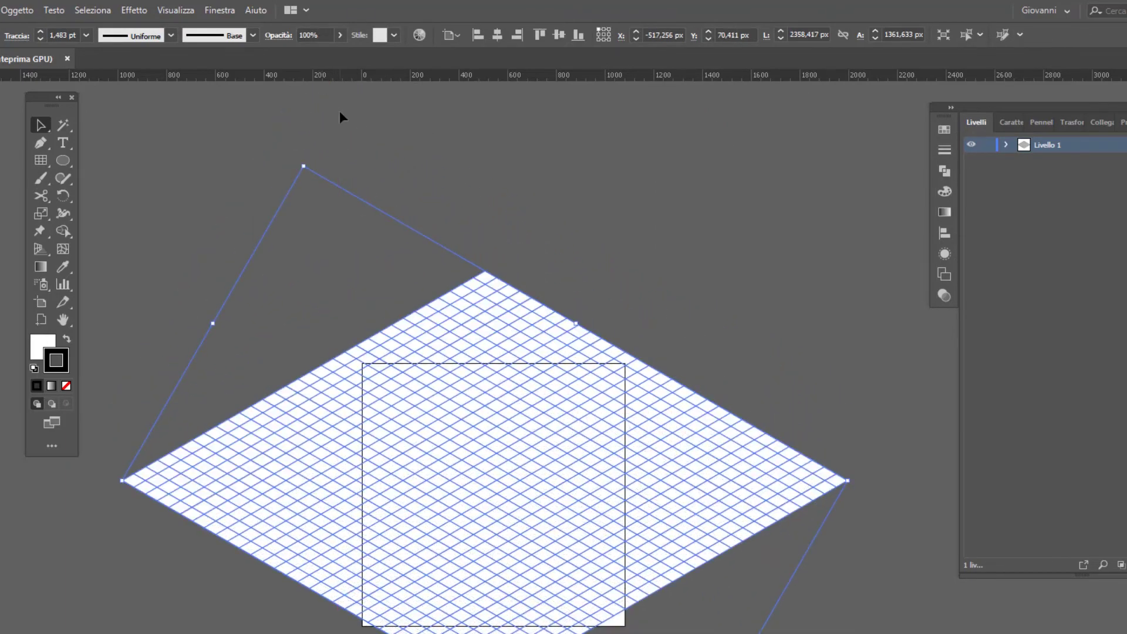
{"action": "scroll", "coordinate": [372, 298], "scroll_direction": "down", "scroll_amount": 5}
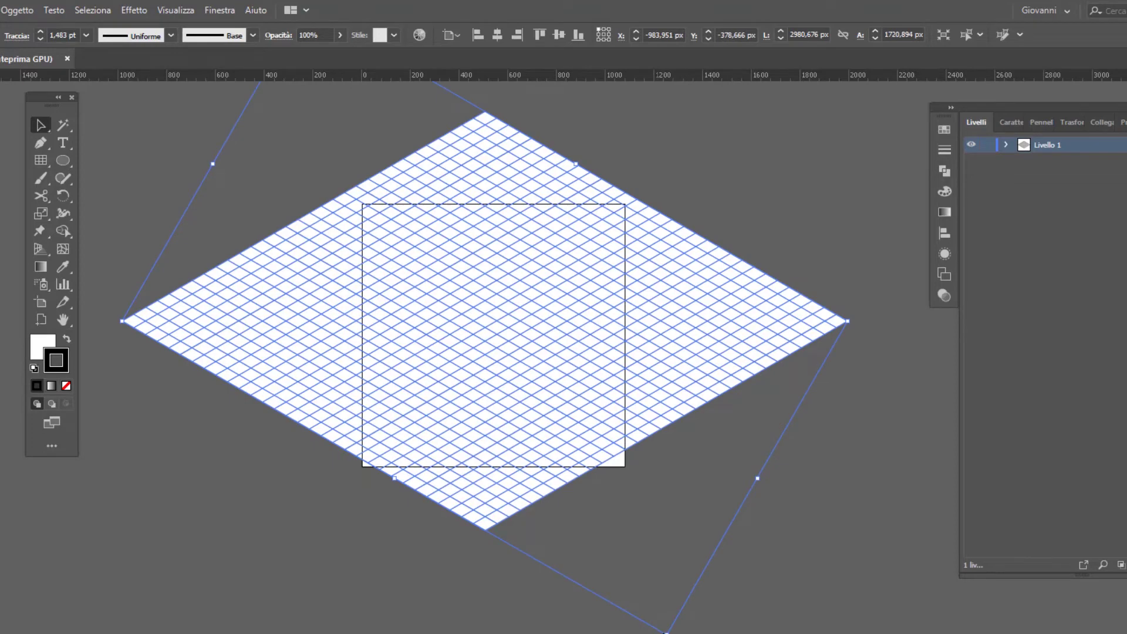
{"action": "left_click_drag", "start_coordinate": [666, 631], "coordinate": [675, 633]}
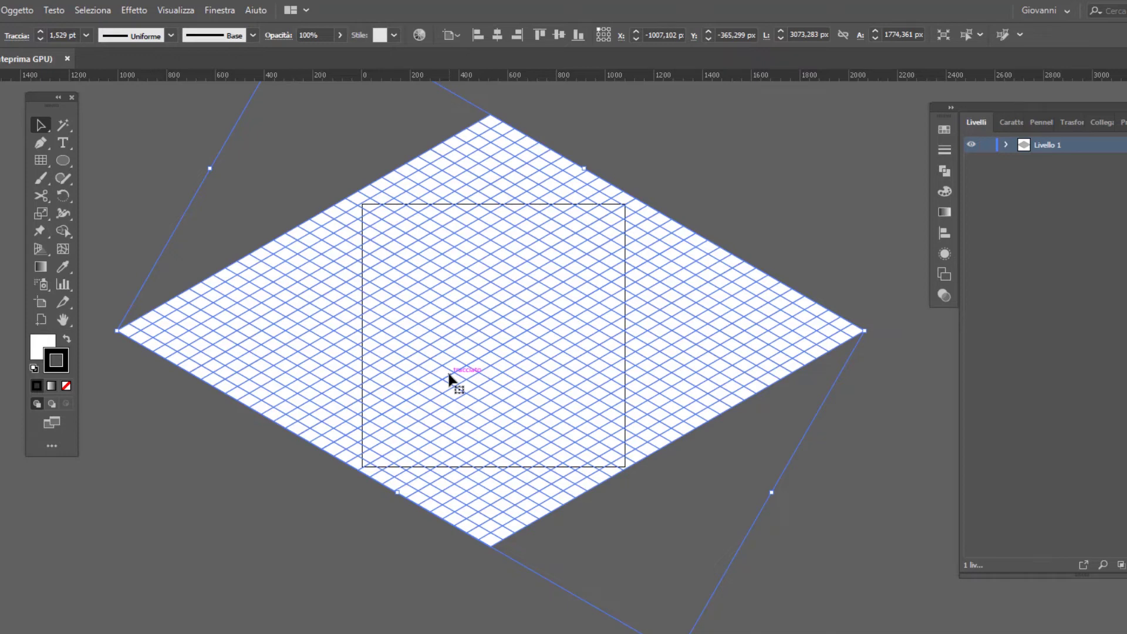
{"action": "left_click", "coordinate": [169, 10]}
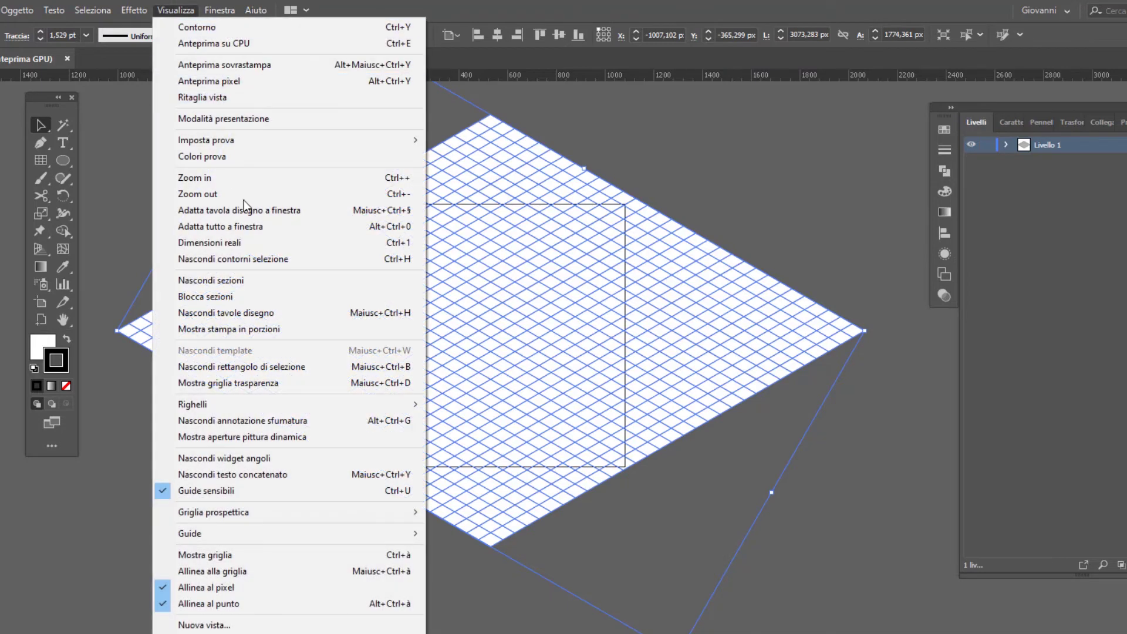
{"action": "mouse_move", "coordinate": [189, 534]}
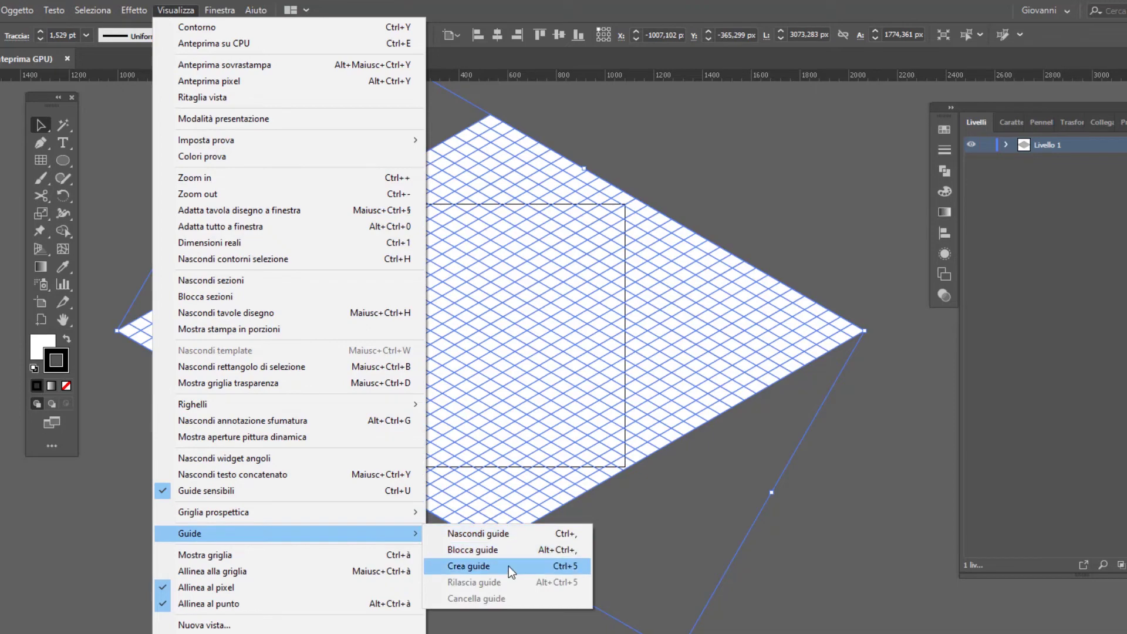
Convert the selected isometric grid into guides with Make Guides
{"action": "left_click", "coordinate": [507, 565]}
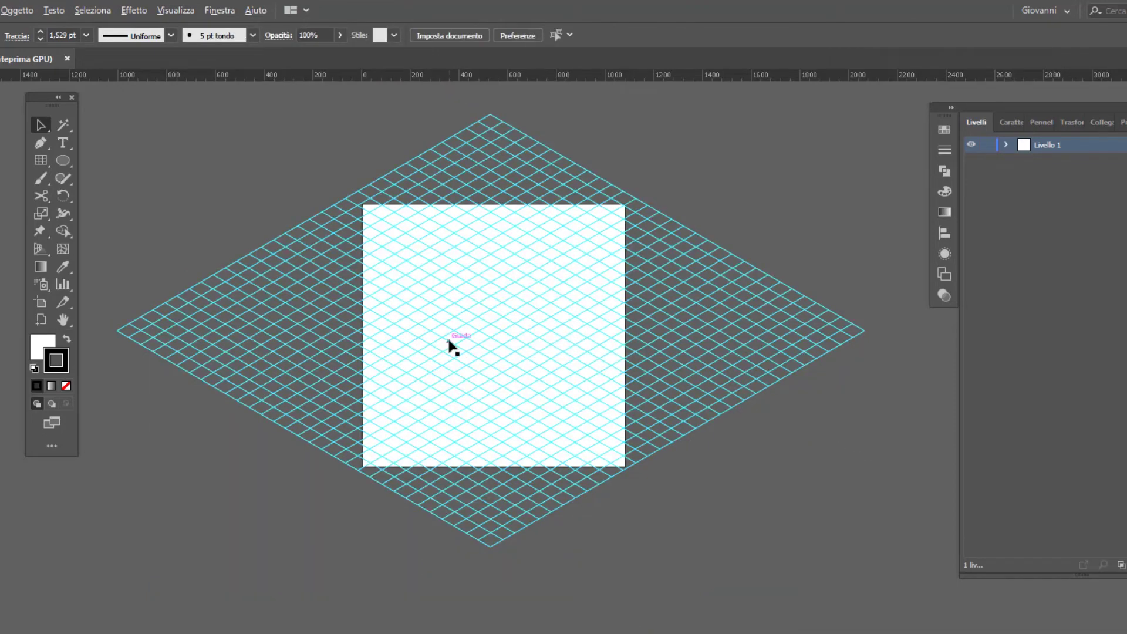
{"action": "scroll", "coordinate": [450, 343], "scroll_direction": "up", "scroll_amount": 2}
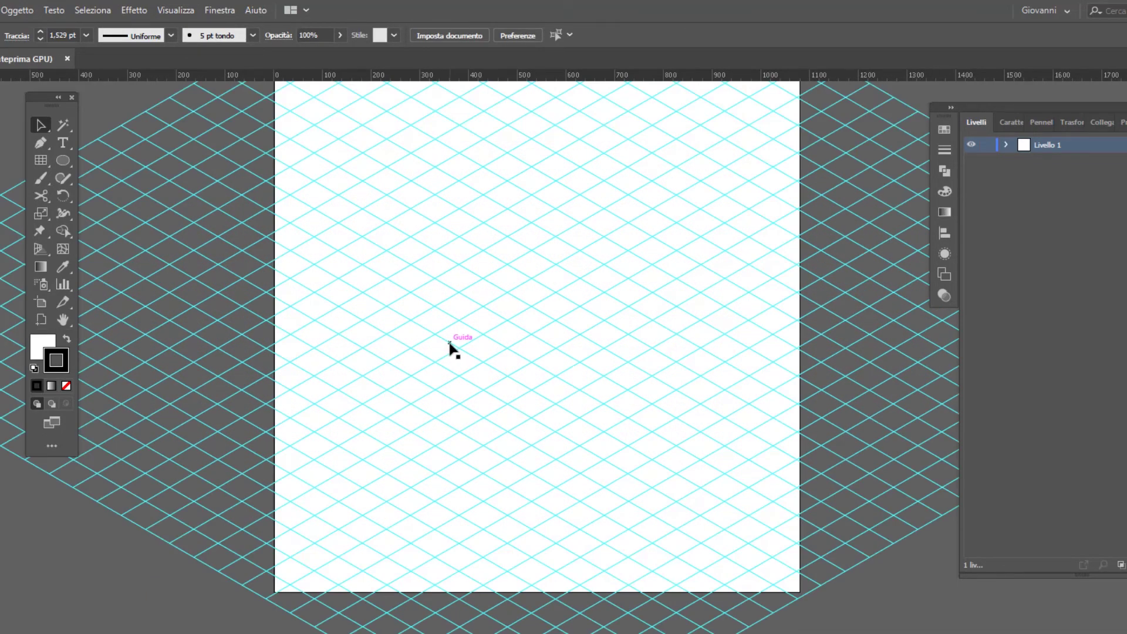
{"action": "scroll", "coordinate": [452, 344], "scroll_direction": "up", "scroll_amount": 2}
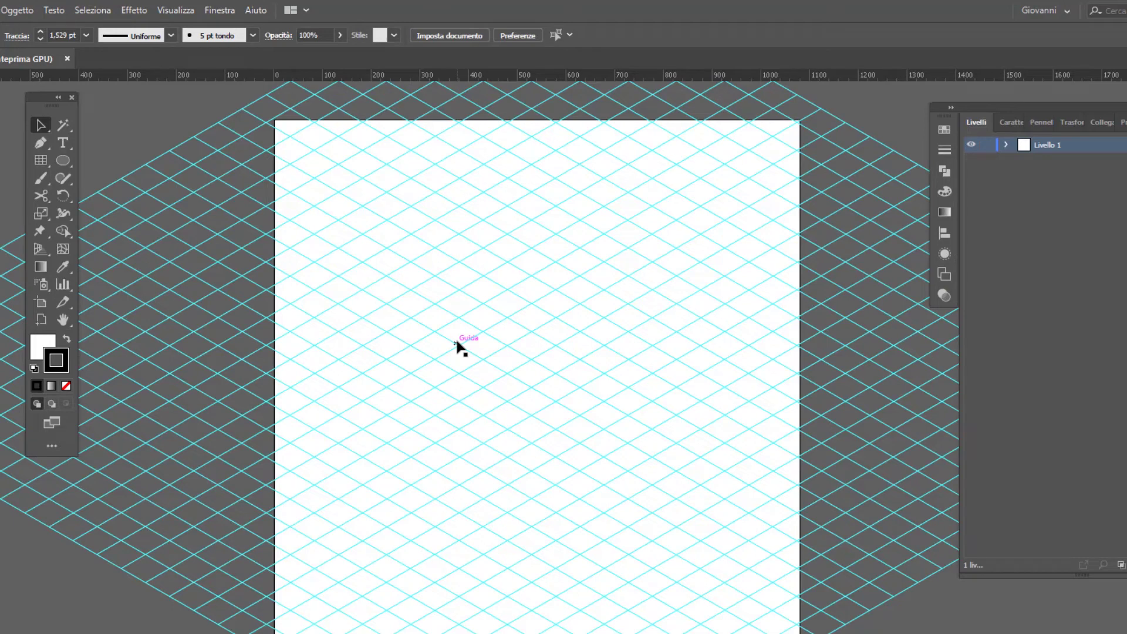
Release the guides and merge the letter E's grid cells with Shape Builder
{"action": "key", "text": "ctrl+alt+5"}
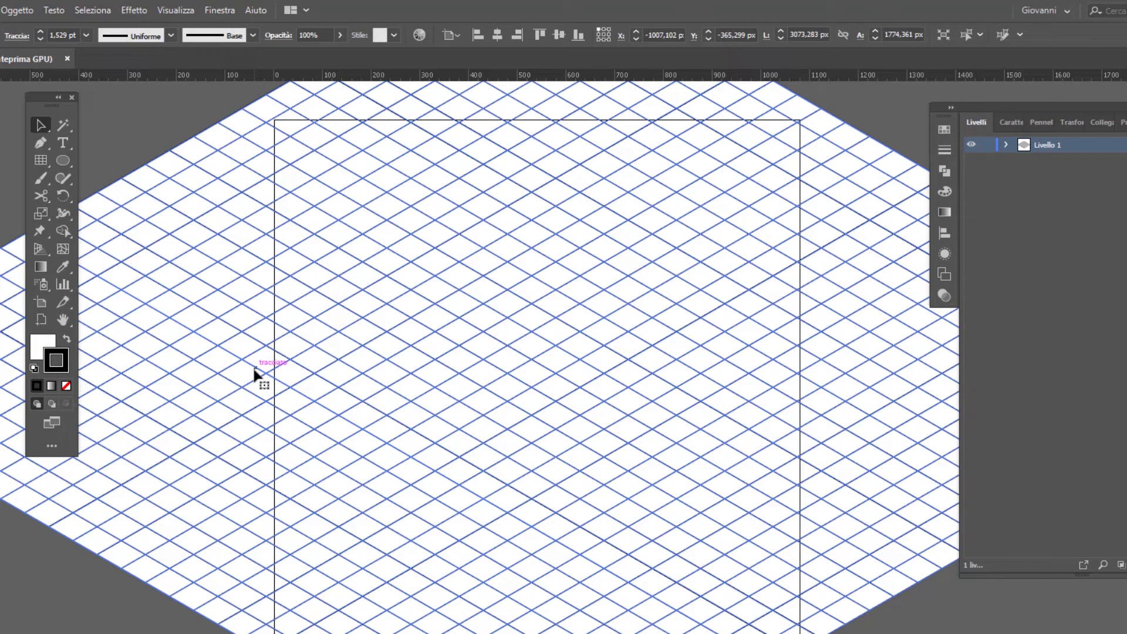
{"action": "left_click", "coordinate": [63, 232]}
{"action": "key", "text": "ctrl+a"}
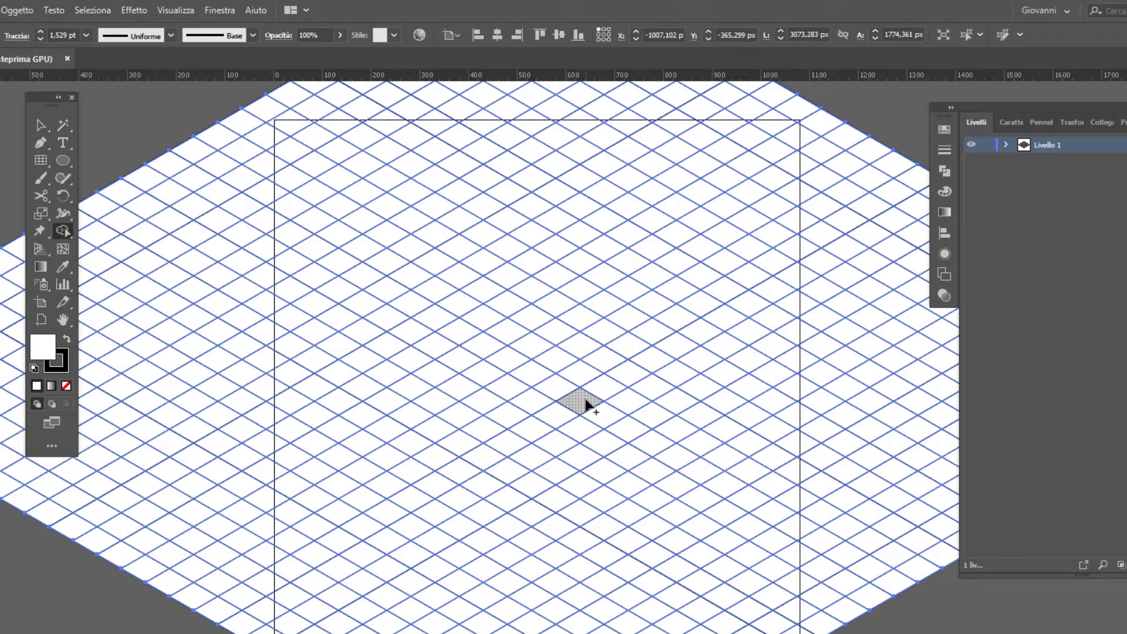
{"action": "mouse_move", "coordinate": [586, 404]}
{"action": "left_mouse_down"}
{"action": "mouse_move", "coordinate": [523, 403]}
{"action": "mouse_move", "coordinate": [460, 370]}
{"action": "mouse_move", "coordinate": [508, 338]}
{"action": "mouse_move", "coordinate": [465, 360]}
{"action": "mouse_move", "coordinate": [528, 385]}
{"action": "mouse_move", "coordinate": [523, 402]}
{"action": "mouse_move", "coordinate": [600, 389]}
{"action": "left_mouse_up"}
{"action": "key", "text": "v"}
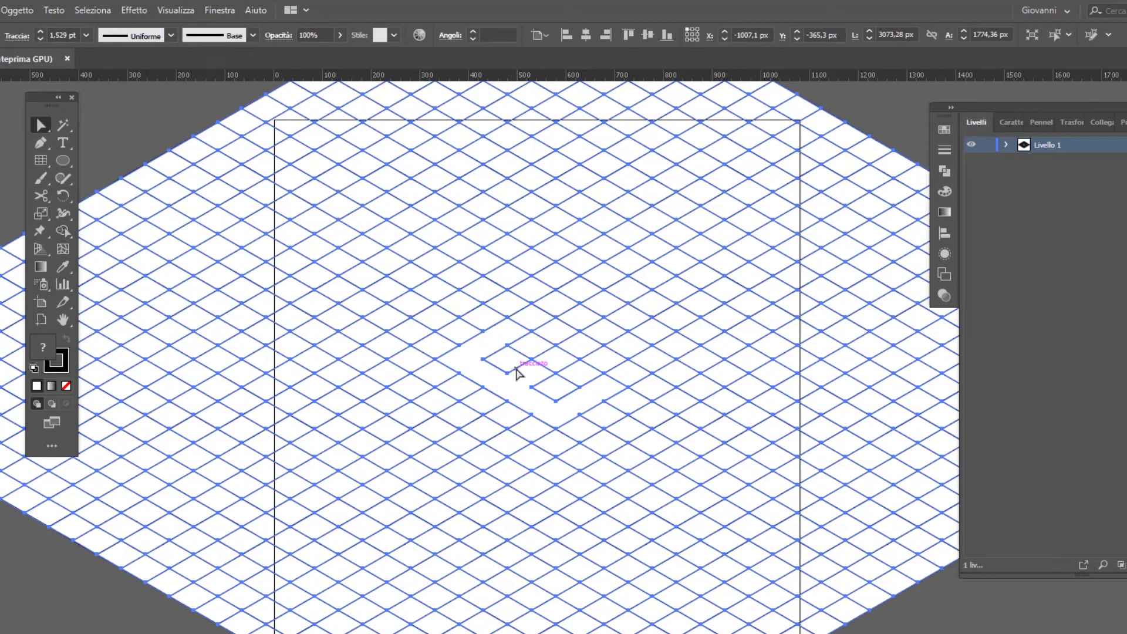
Give the E shape a solid K 100 black fill with no stroke
{"action": "left_click", "coordinate": [515, 368]}
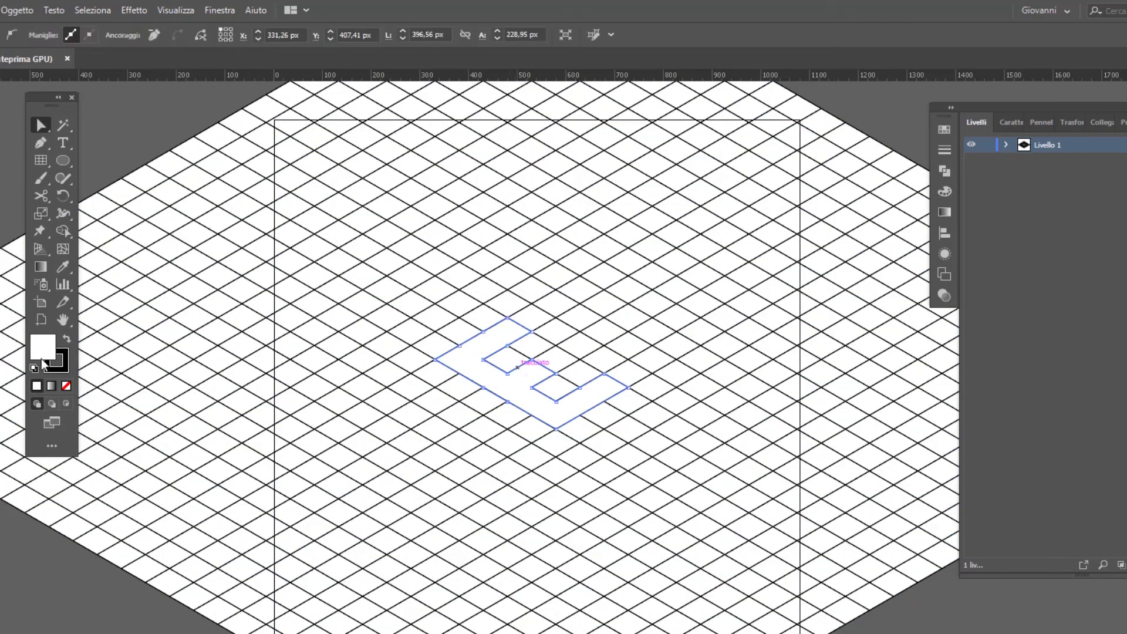
{"action": "left_click", "coordinate": [67, 339]}
{"action": "left_click", "coordinate": [58, 360]}
{"action": "left_click", "coordinate": [65, 386]}
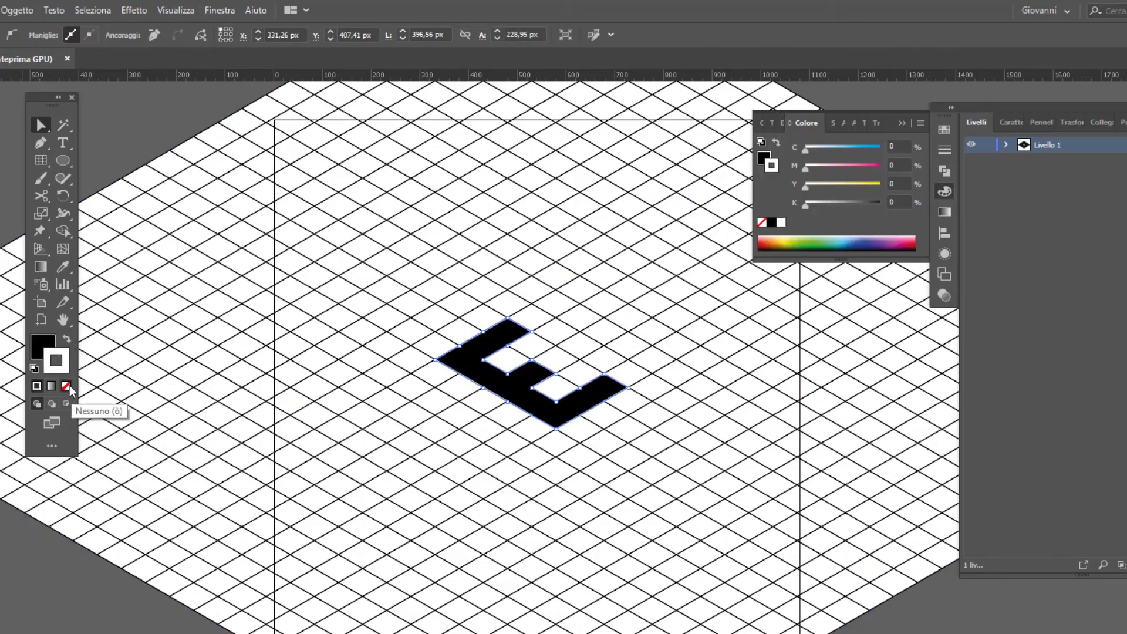
{"action": "left_click", "coordinate": [46, 347]}
{"action": "left_click", "coordinate": [944, 191]}
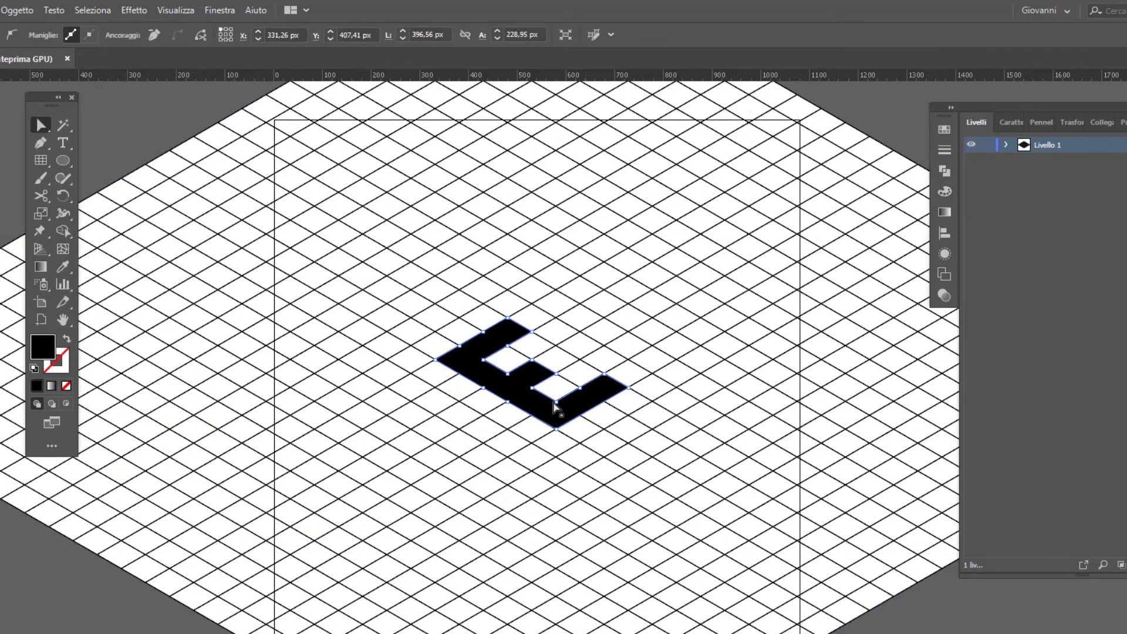
{"action": "left_click", "coordinate": [944, 191]}
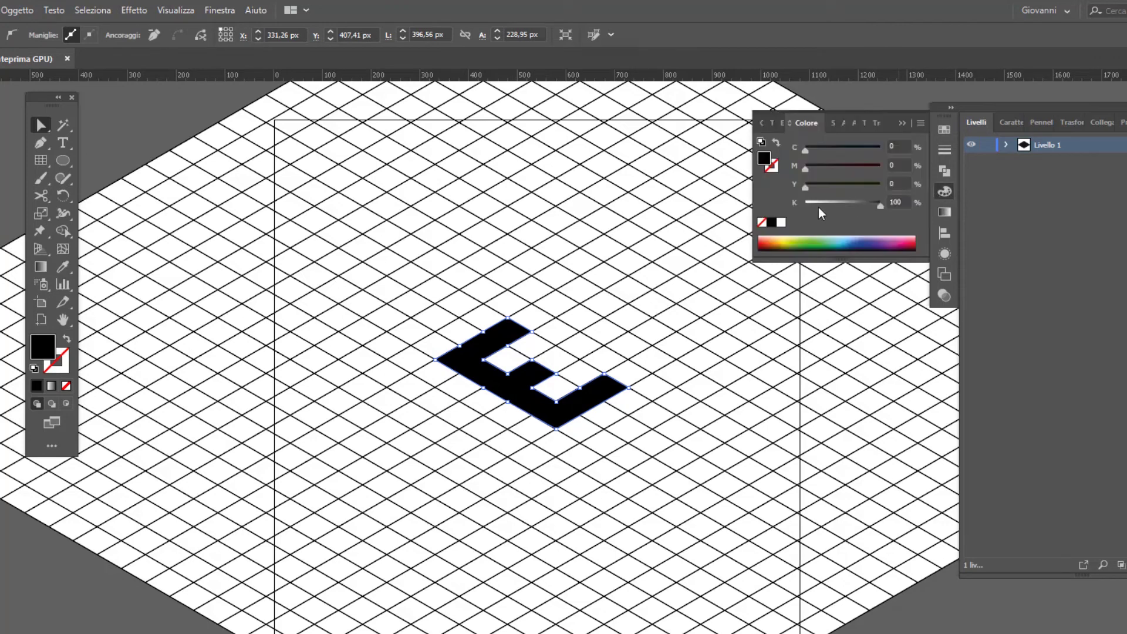
{"action": "left_click", "coordinate": [826, 238]}
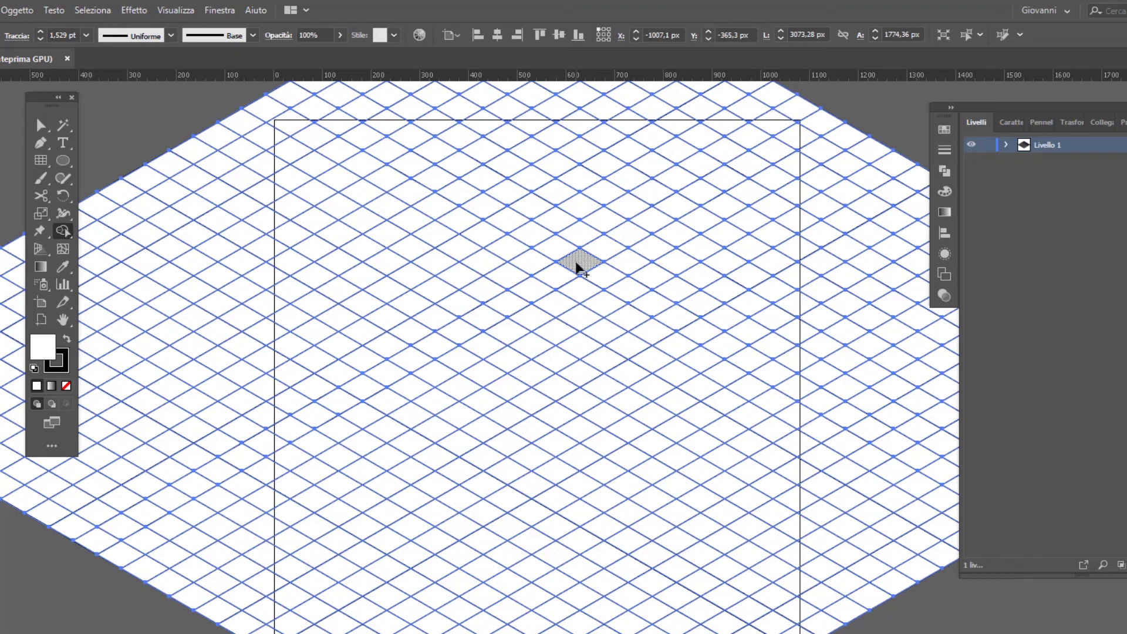
Shape-build a strip of adjacent grid cells into one block, then return to Selection
{"action": "mouse_move", "coordinate": [577, 267]}
{"action": "left_mouse_down"}
{"action": "mouse_move", "coordinate": [436, 373]}
{"action": "mouse_move", "coordinate": [635, 336]}
{"action": "mouse_move", "coordinate": [659, 314]}
{"action": "mouse_move", "coordinate": [619, 287]}
{"action": "mouse_move", "coordinate": [553, 319]}
{"action": "mouse_move", "coordinate": [499, 387]}
{"action": "left_mouse_up"}
{"action": "key", "text": "v"}
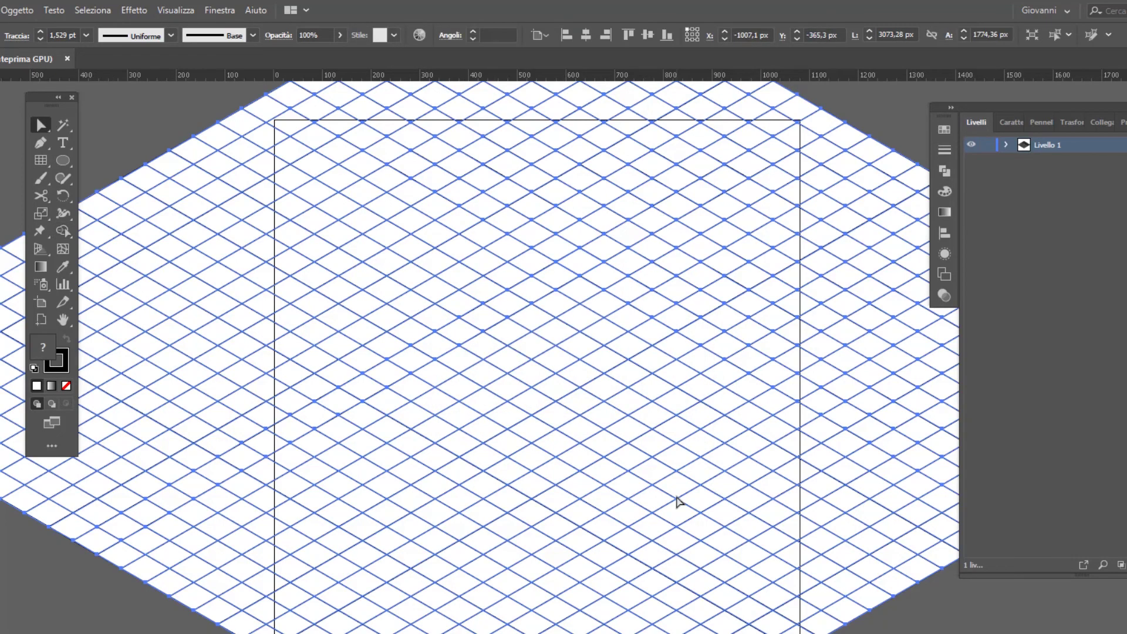